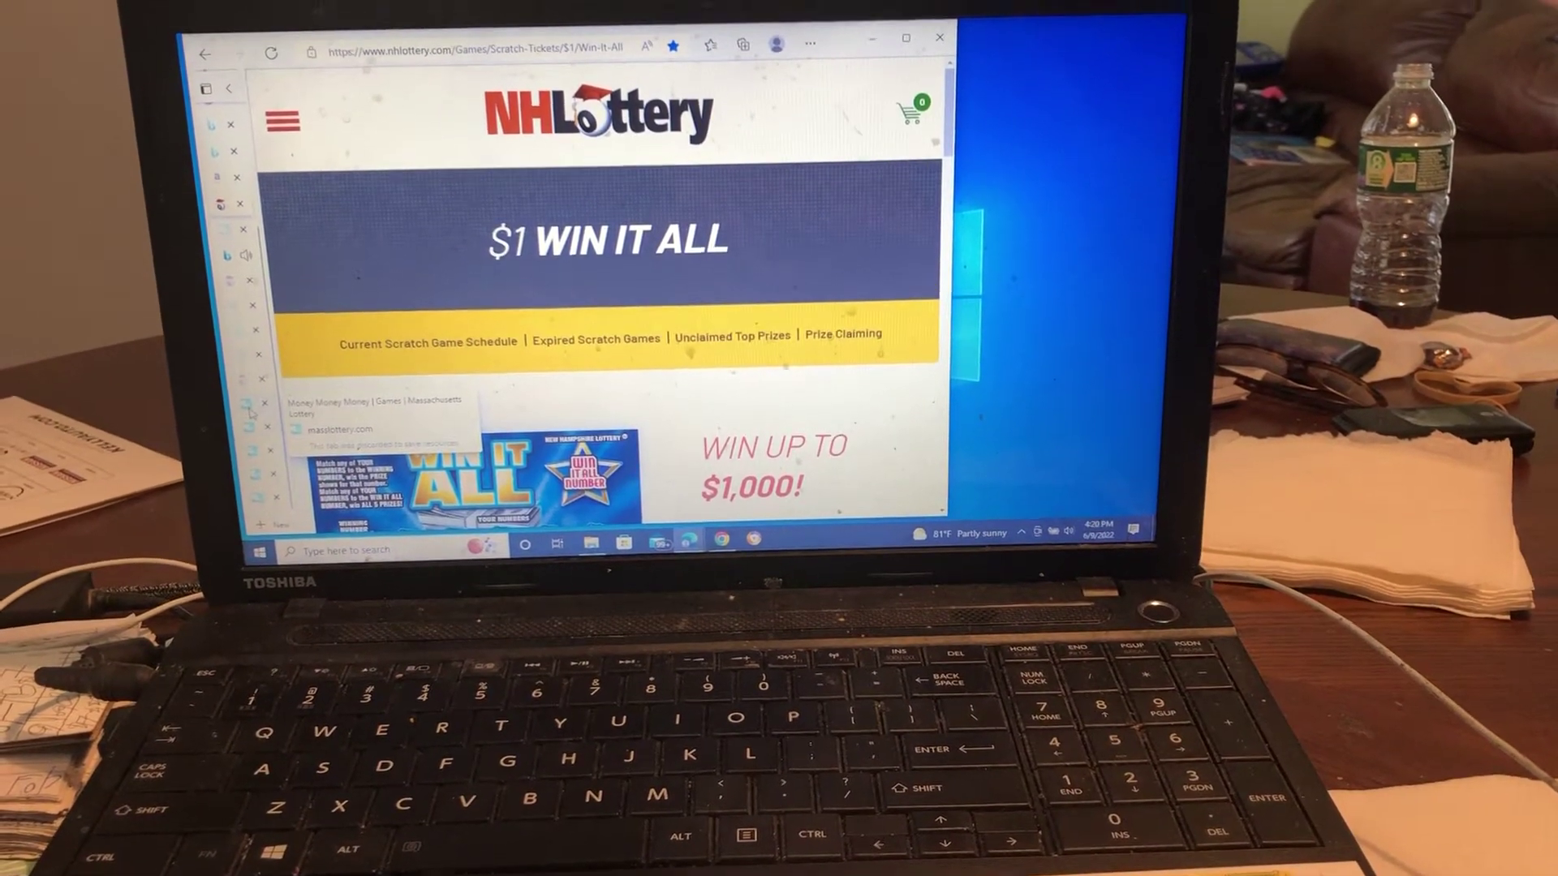
- Go to the Money Money Money ticket page and expand How to Play to show Game #342
left_click(249, 413)
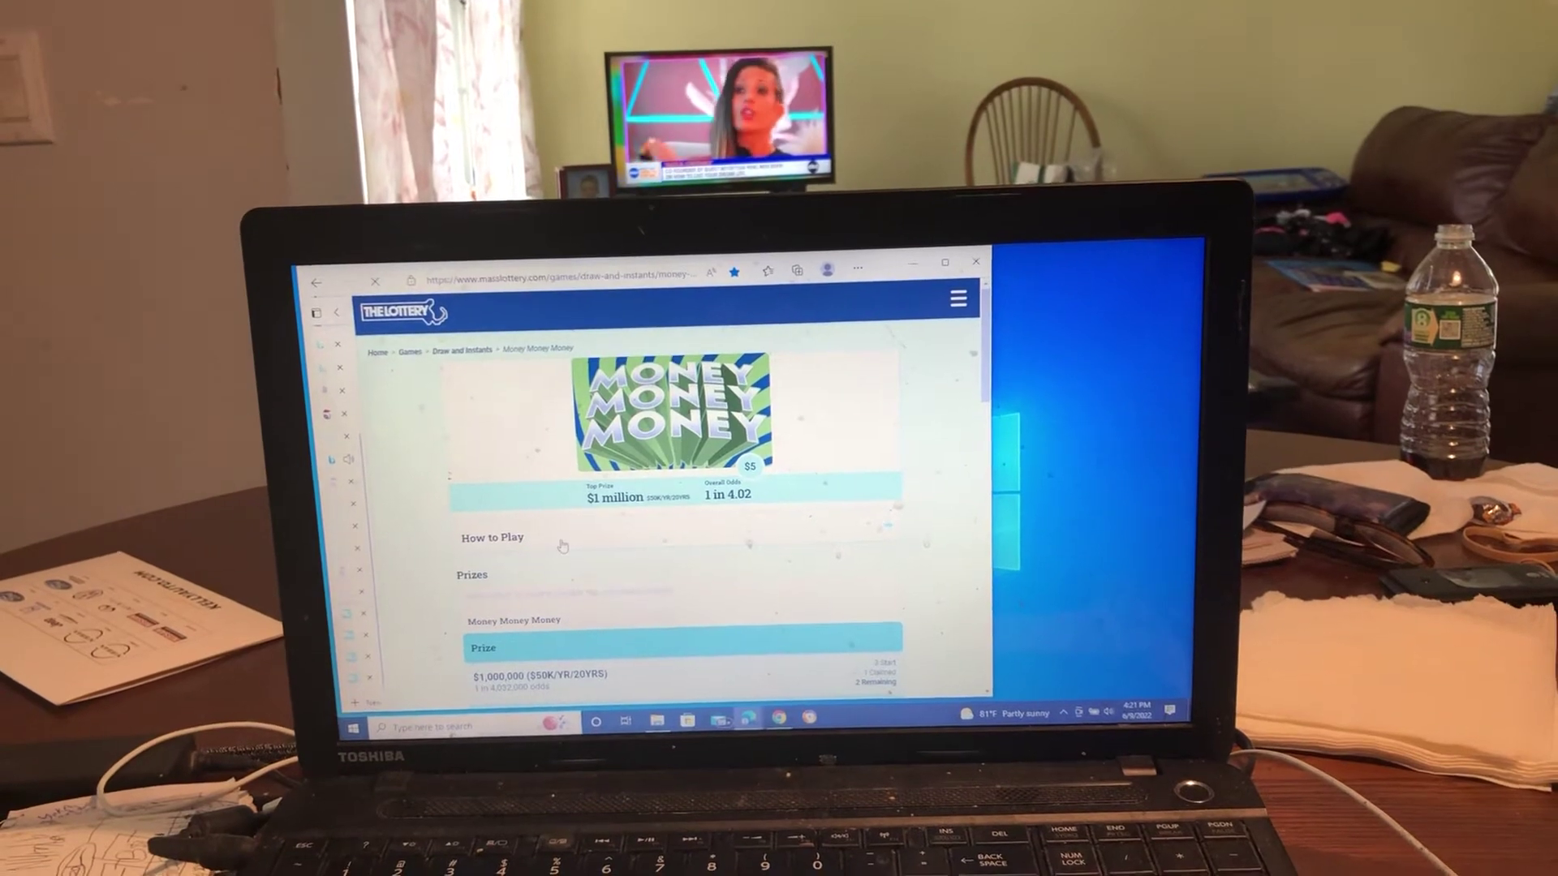
left_click(563, 545)
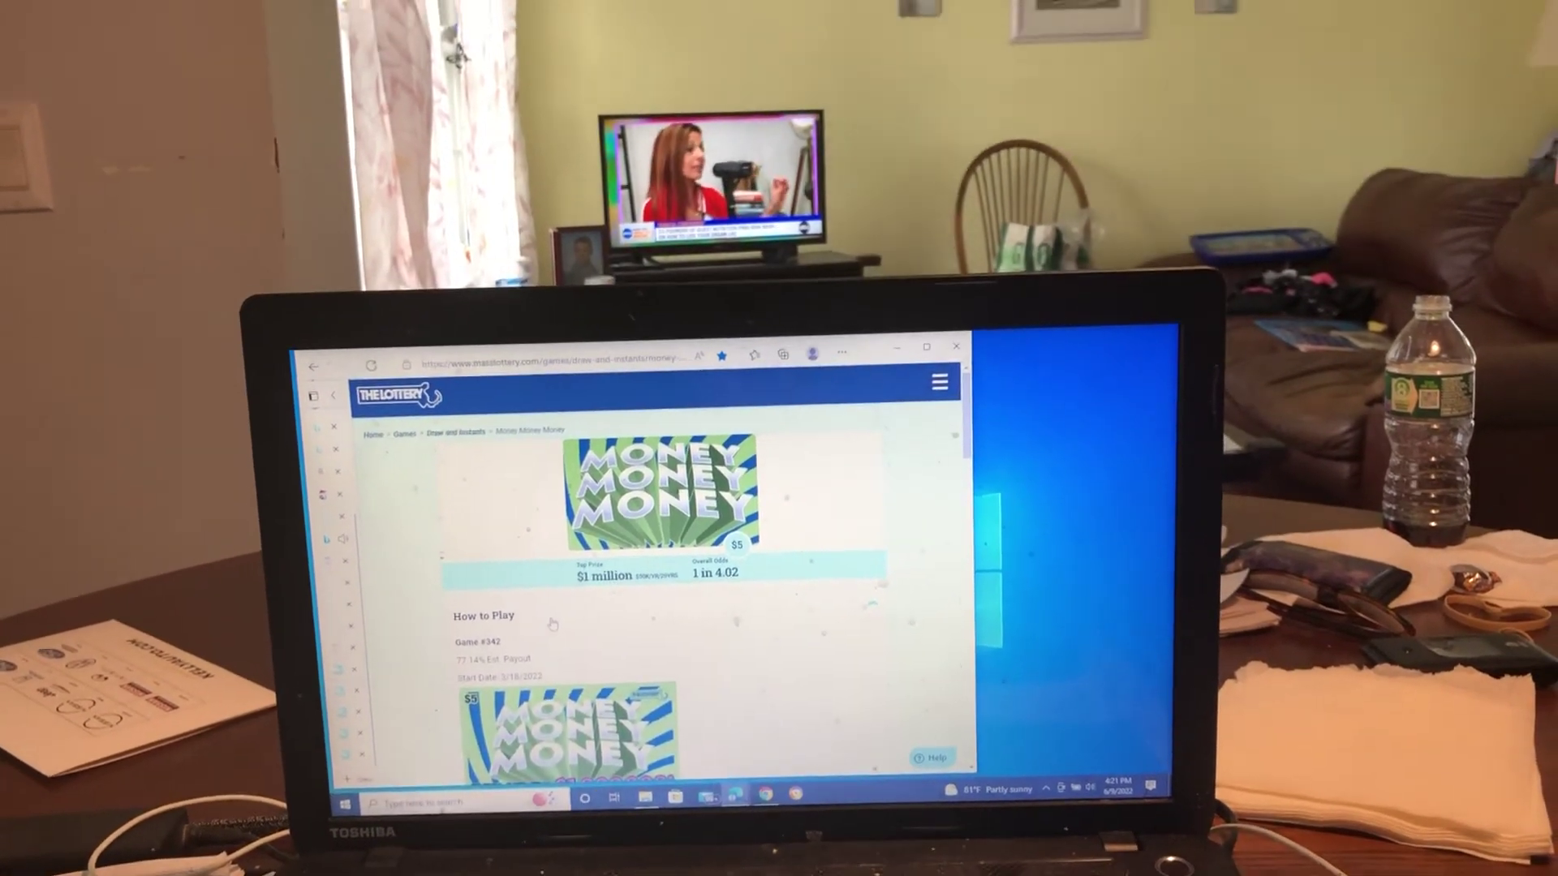
scroll(551, 593, "down", 3)
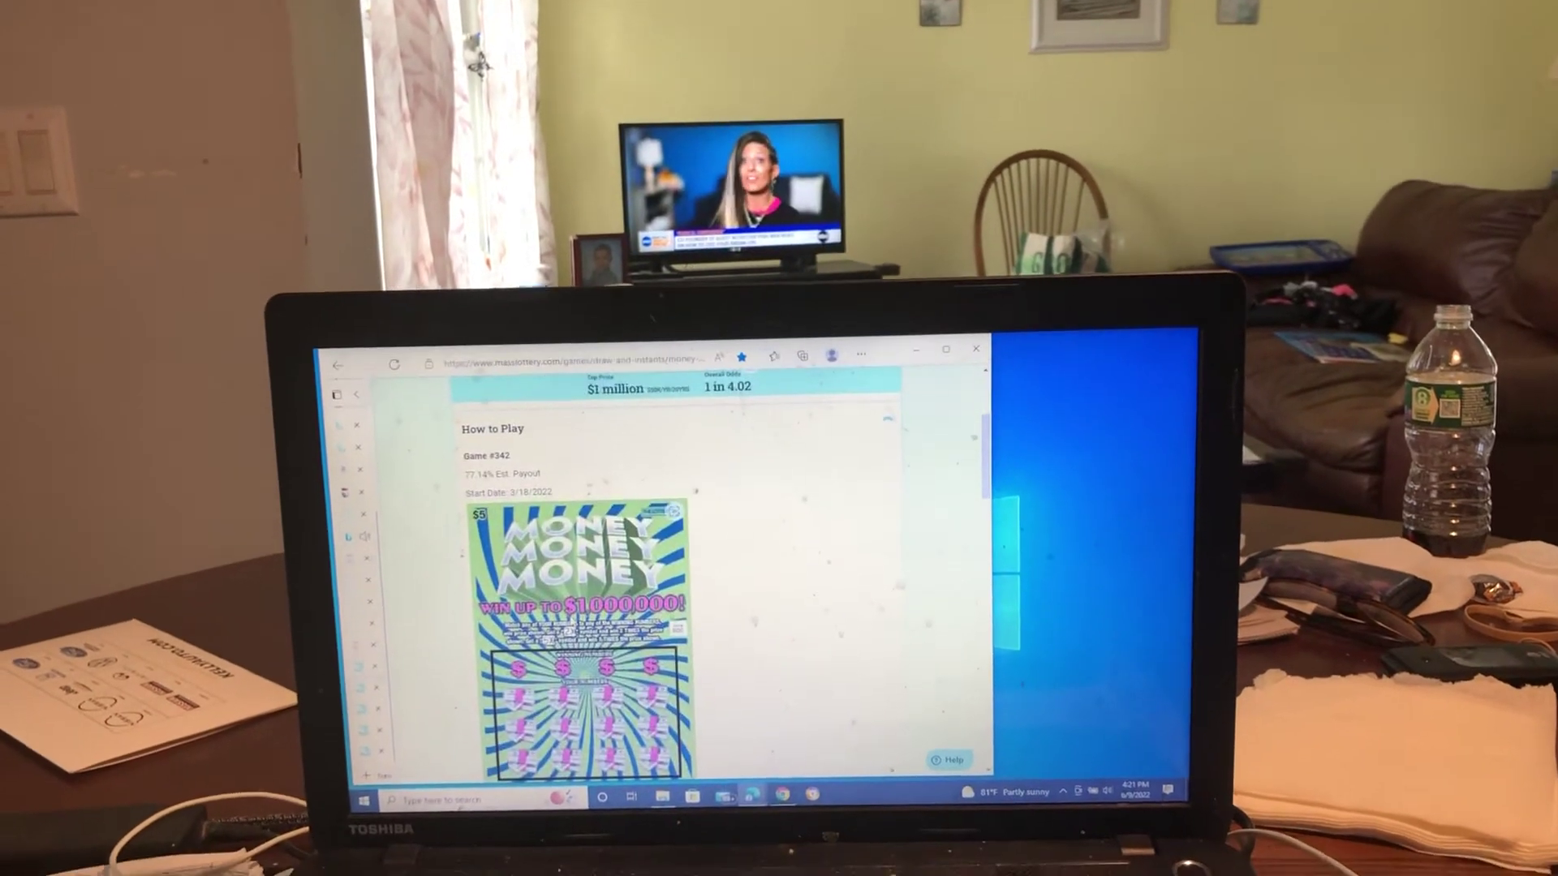
scroll(582, 604, "down", 4)
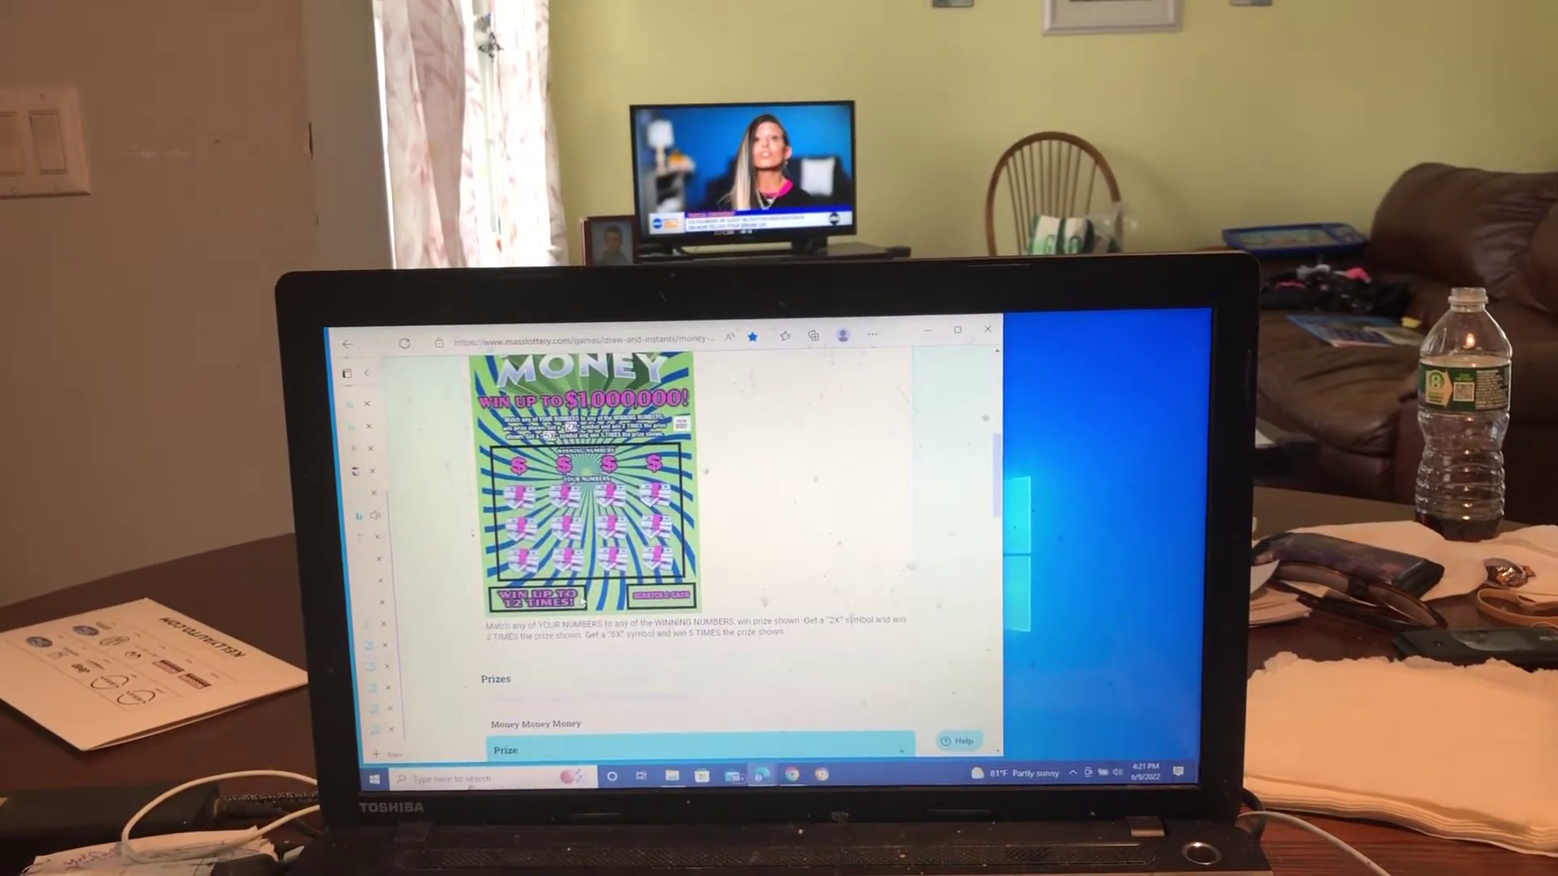
scroll(582, 604, "down", 5)
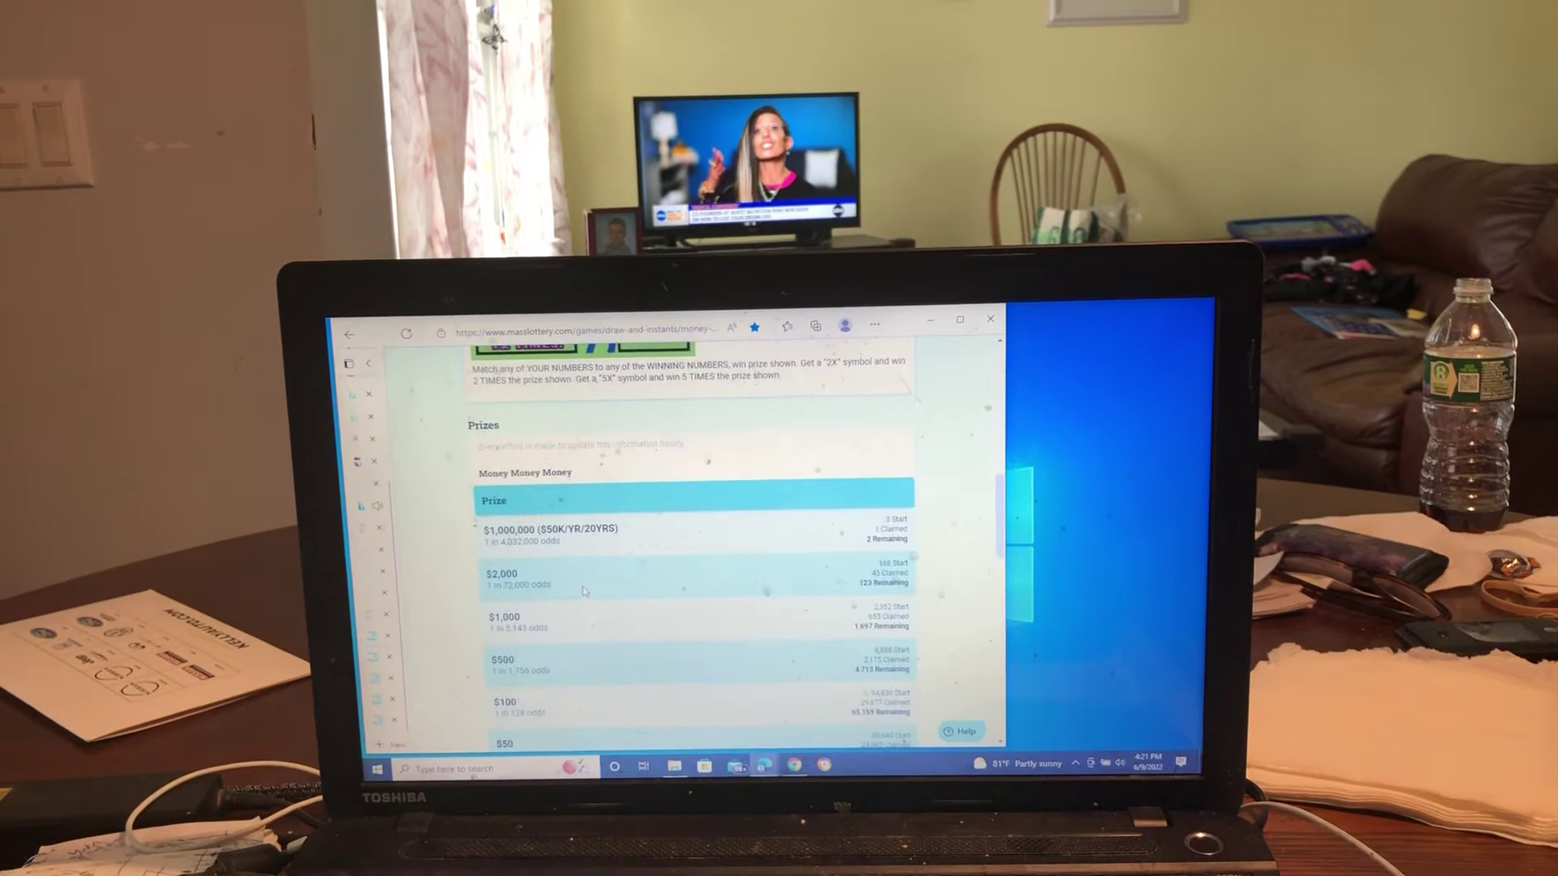
scroll(589, 574, "down", 2)
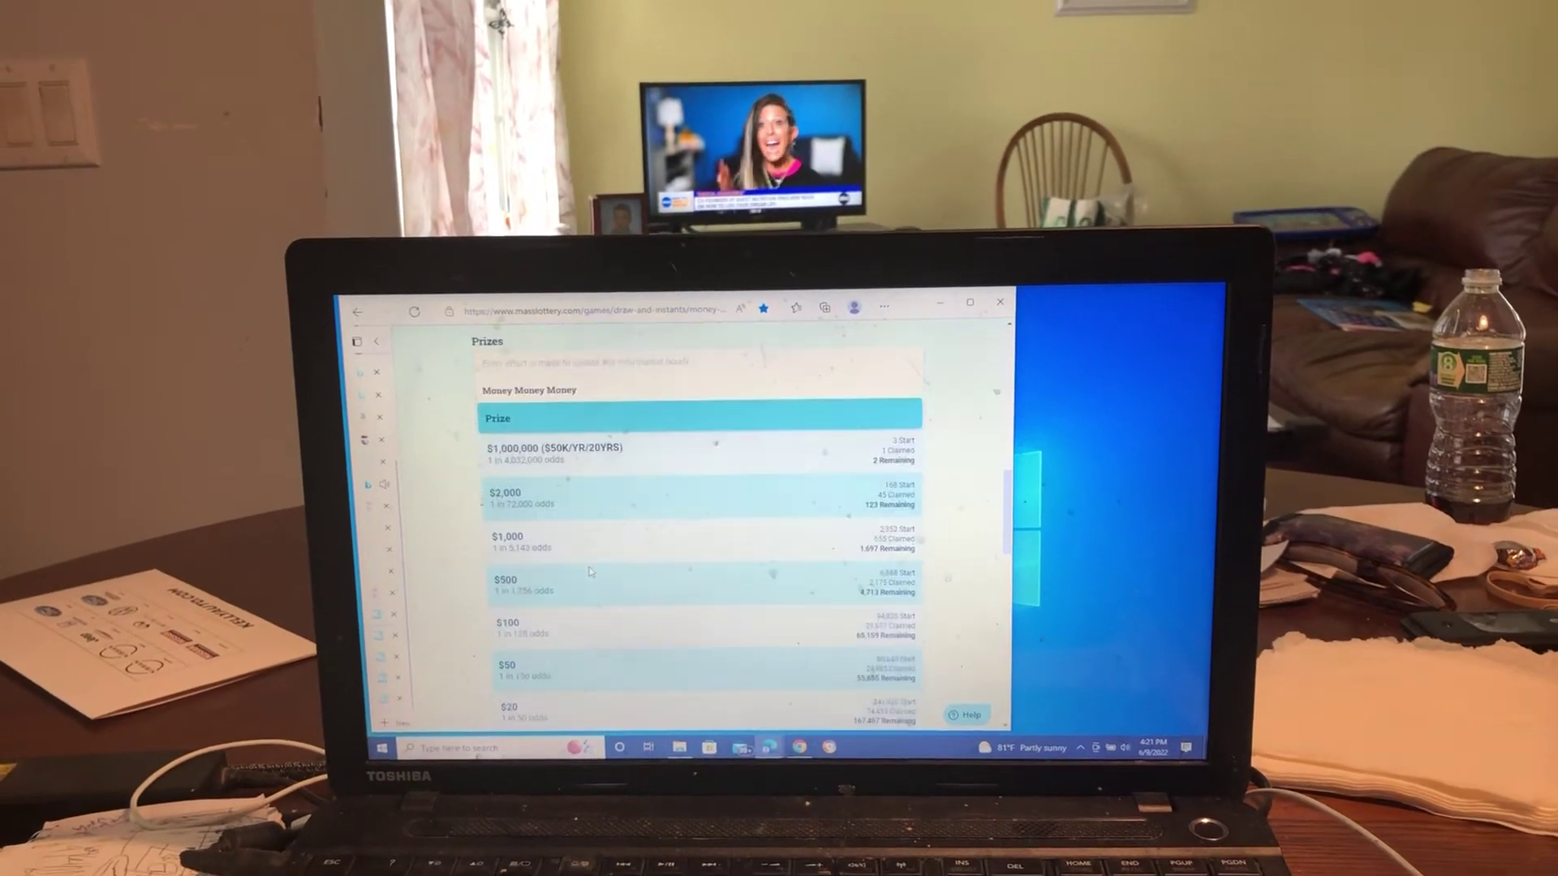
scroll(597, 557, "down", 5)
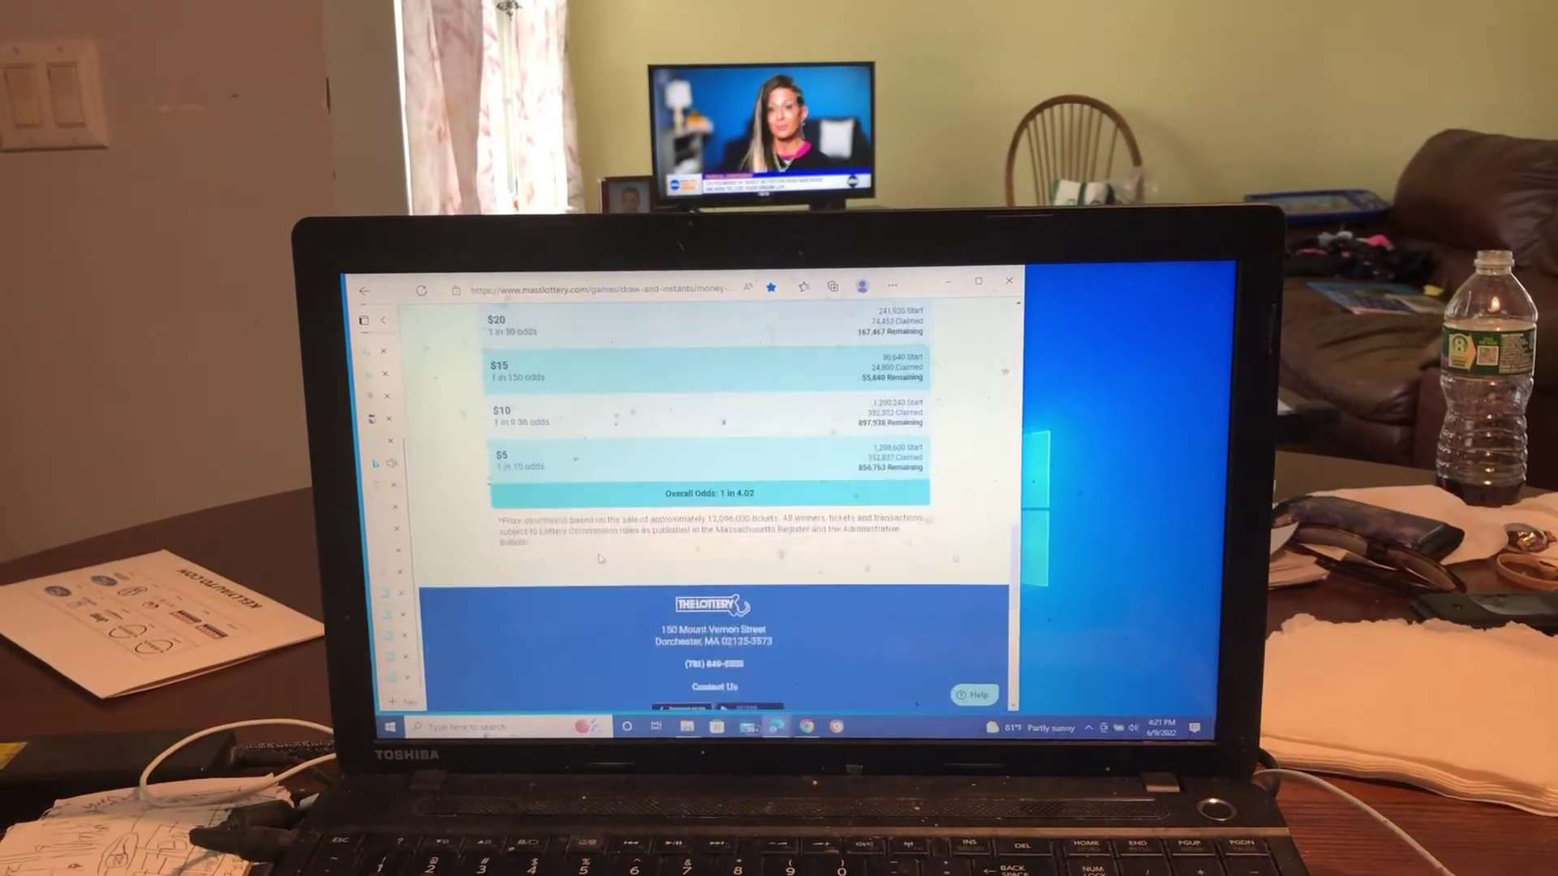
scroll(596, 558, "down", 5)
scroll(597, 559, "down", 3)
scroll(599, 564, "up", 4)
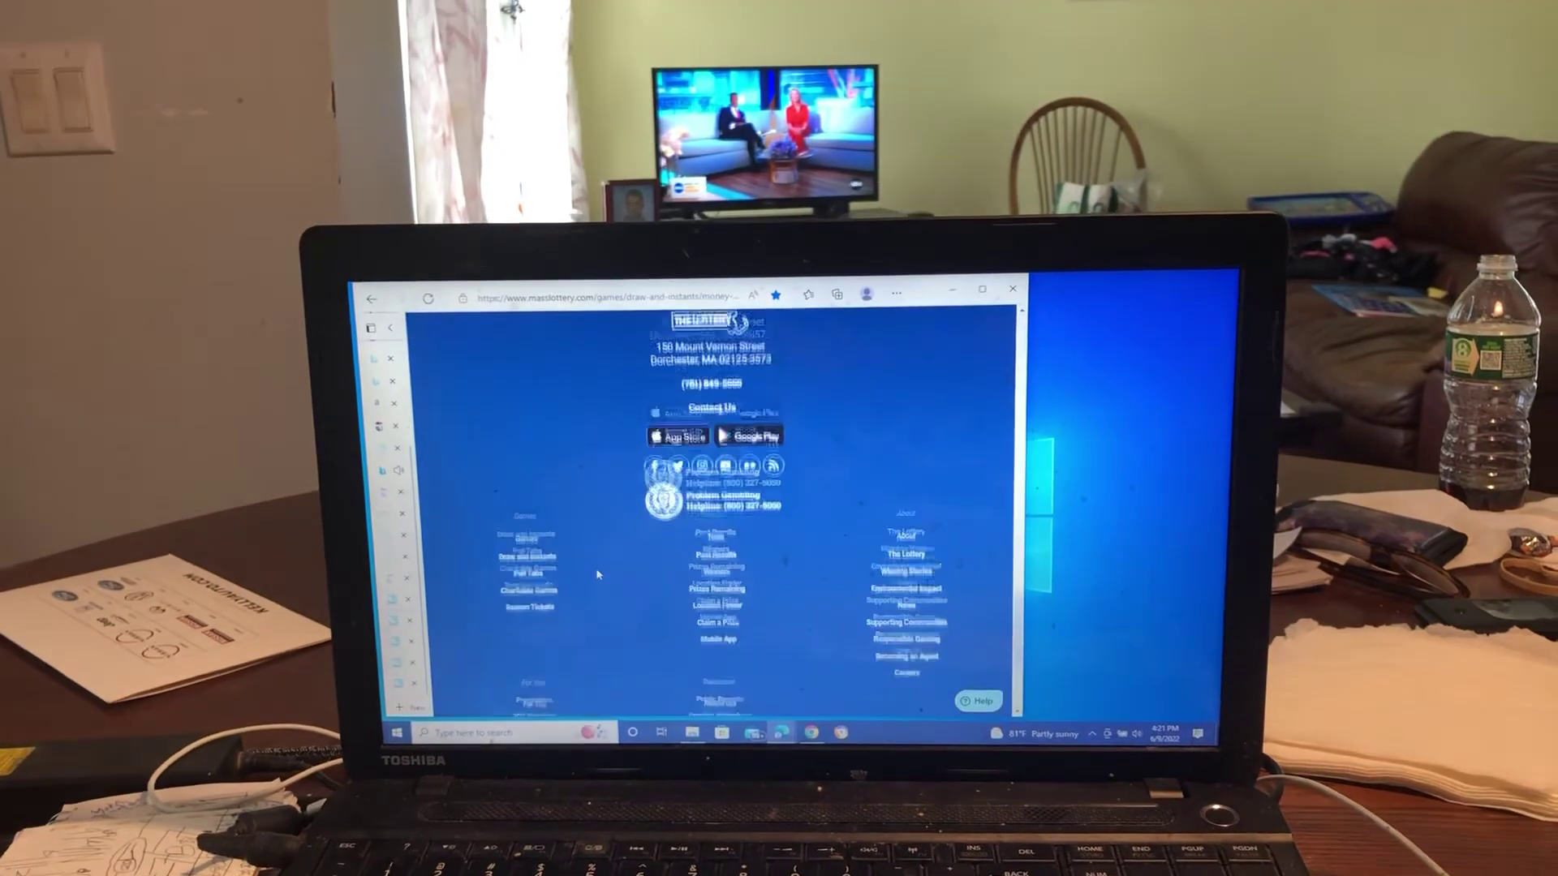
scroll(596, 575, "up", 4)
scroll(594, 575, "up", 5)
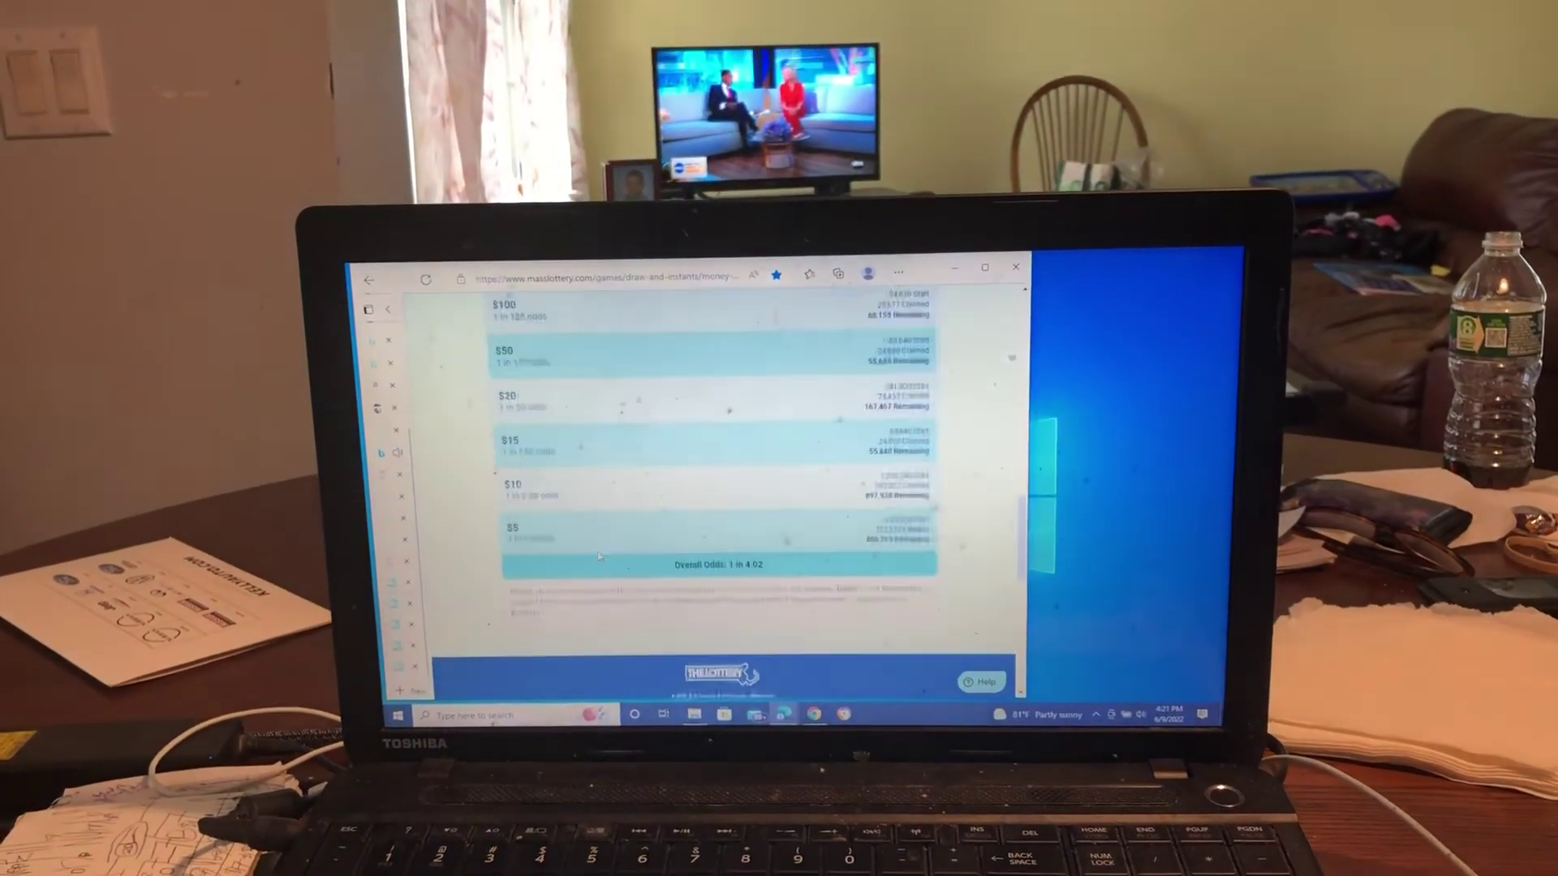
scroll(601, 551, "up", 2)
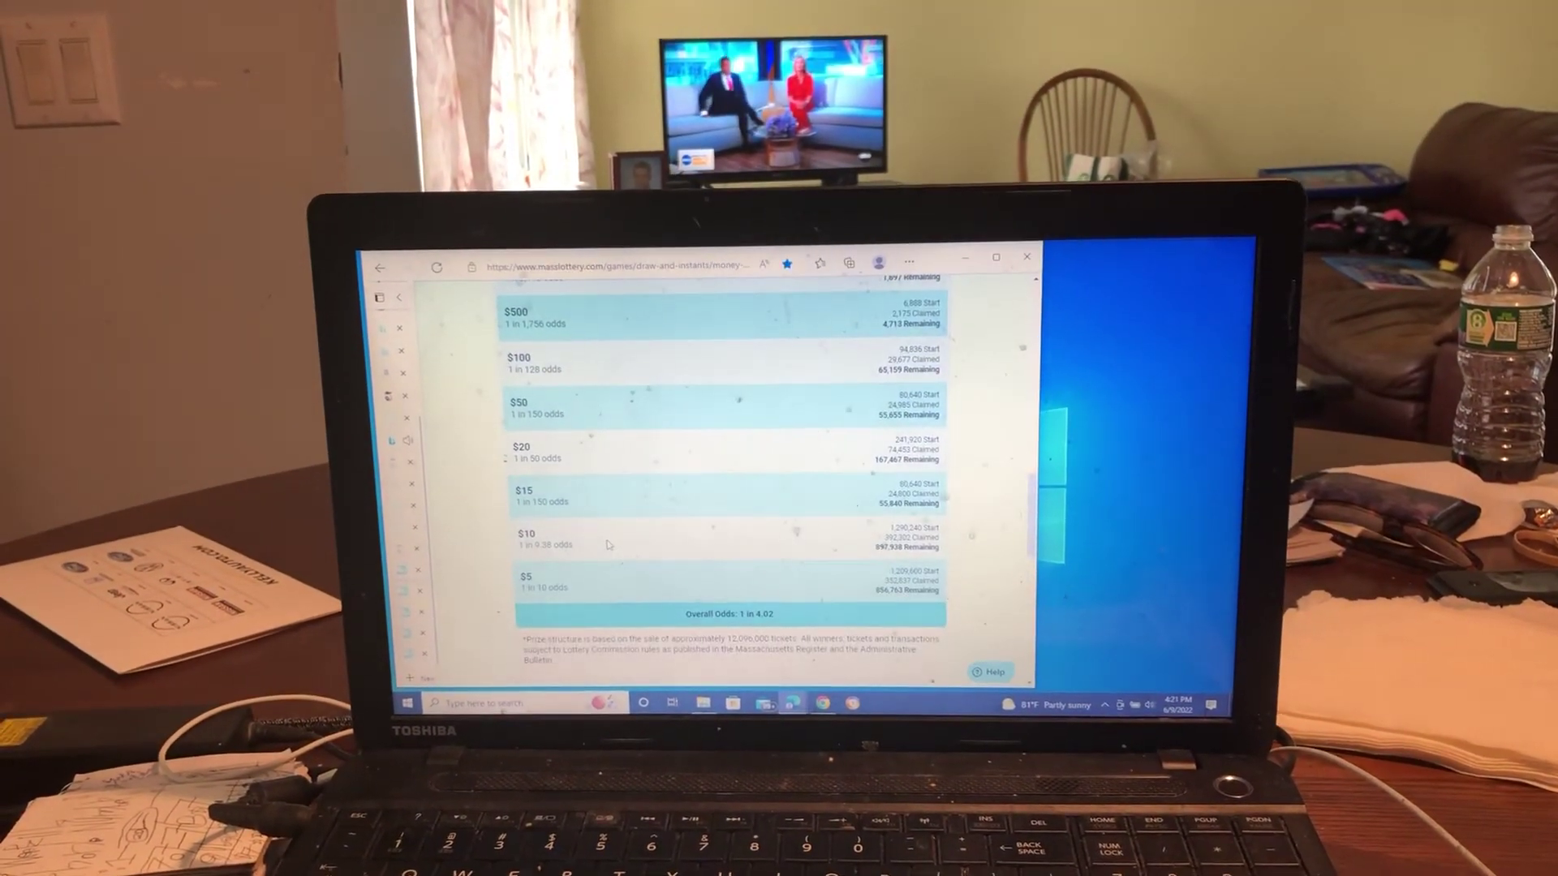